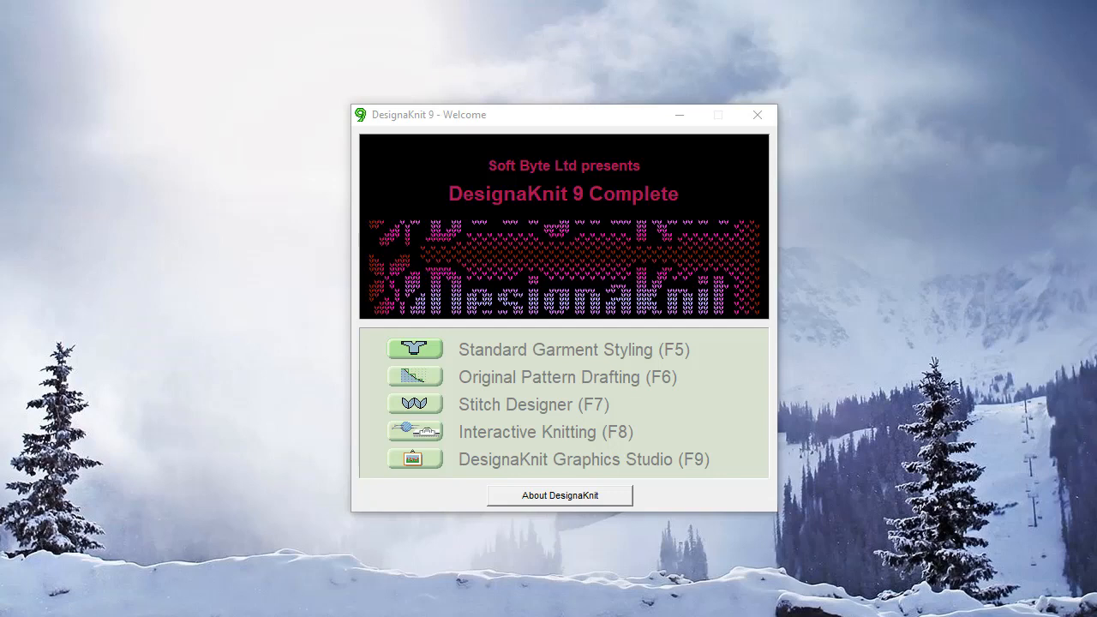
# Open Standard Garment Styling without loading a garment and keep centimetres as the unit of measurement.
pyautogui.click(416, 346)
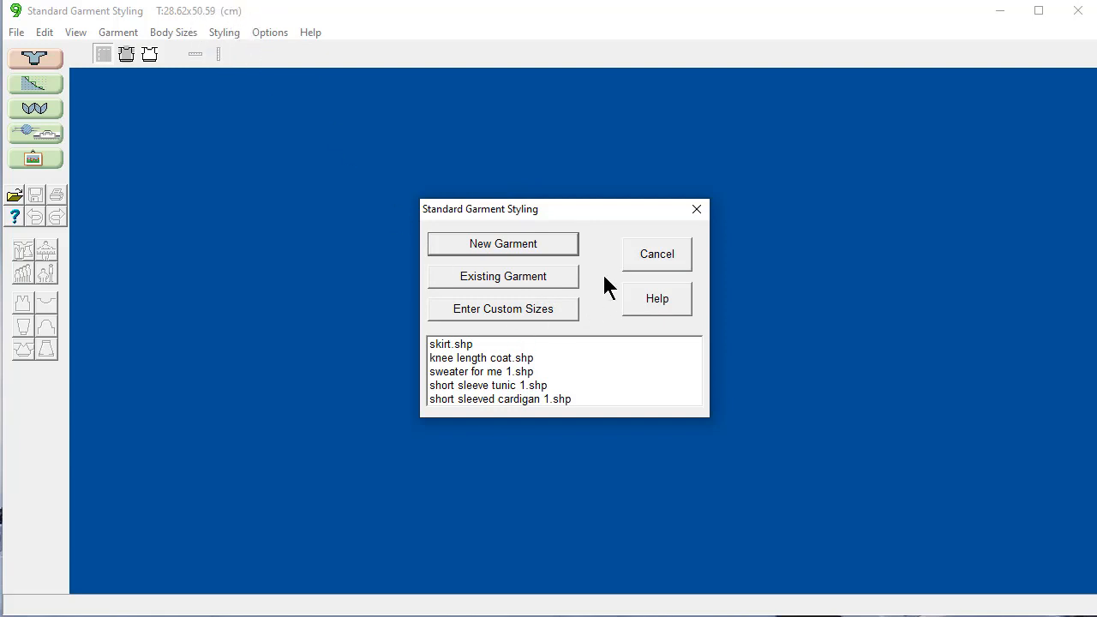
pyautogui.click(651, 254)
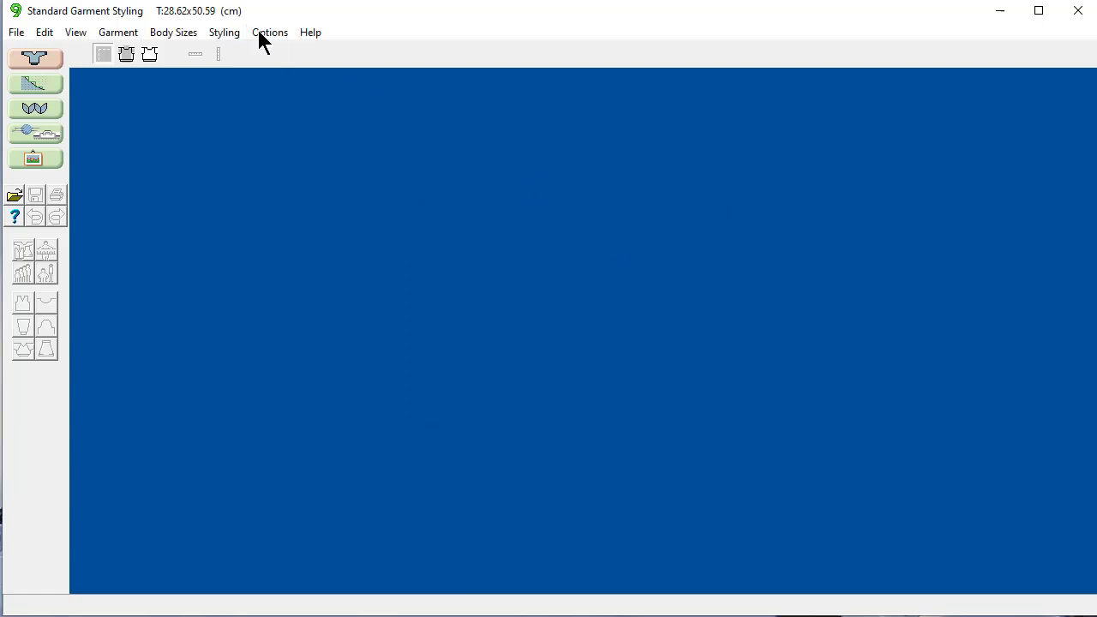
pyautogui.click(260, 34)
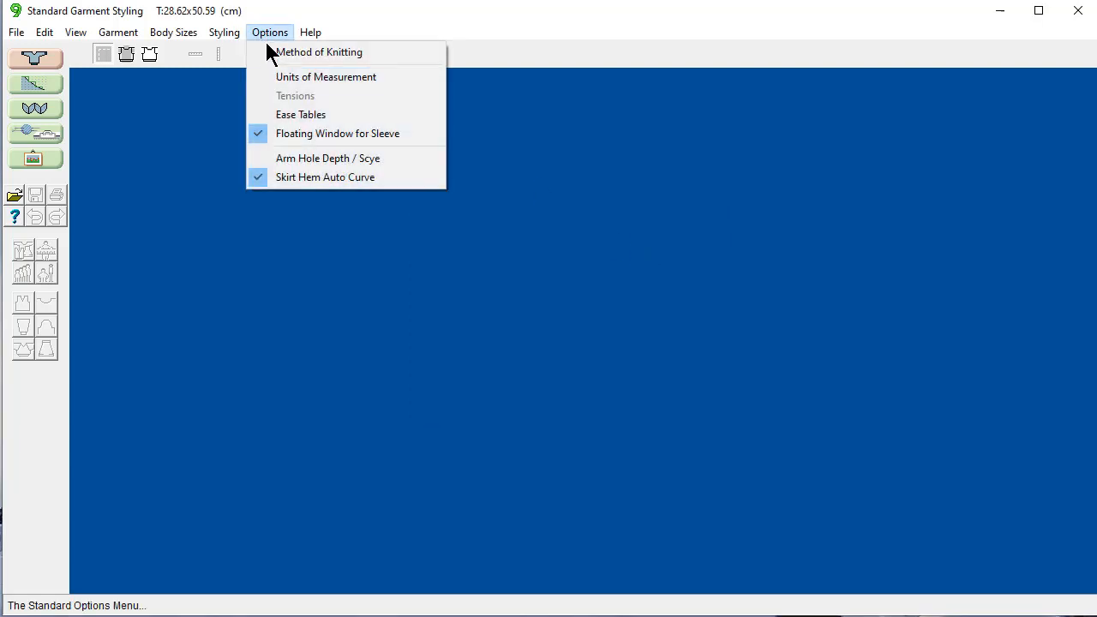
pyautogui.click(324, 78)
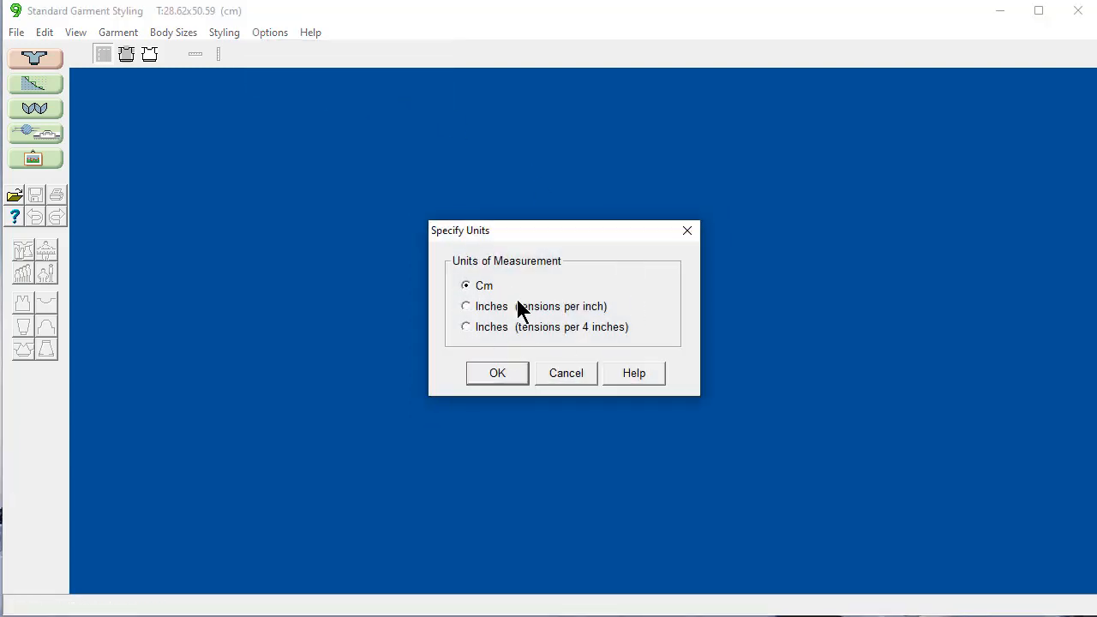
pyautogui.click(498, 374)
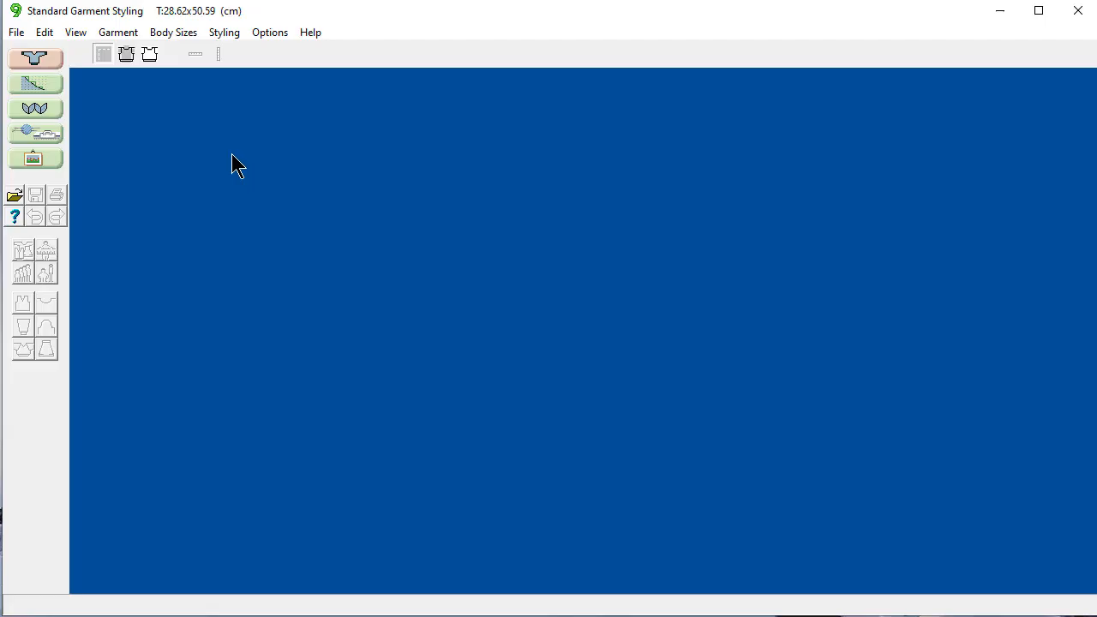
# Start a new adult female sweater with straight sleeves and a round front neck, for machine knitting on the Brother KH970.
pyautogui.click(16, 34)
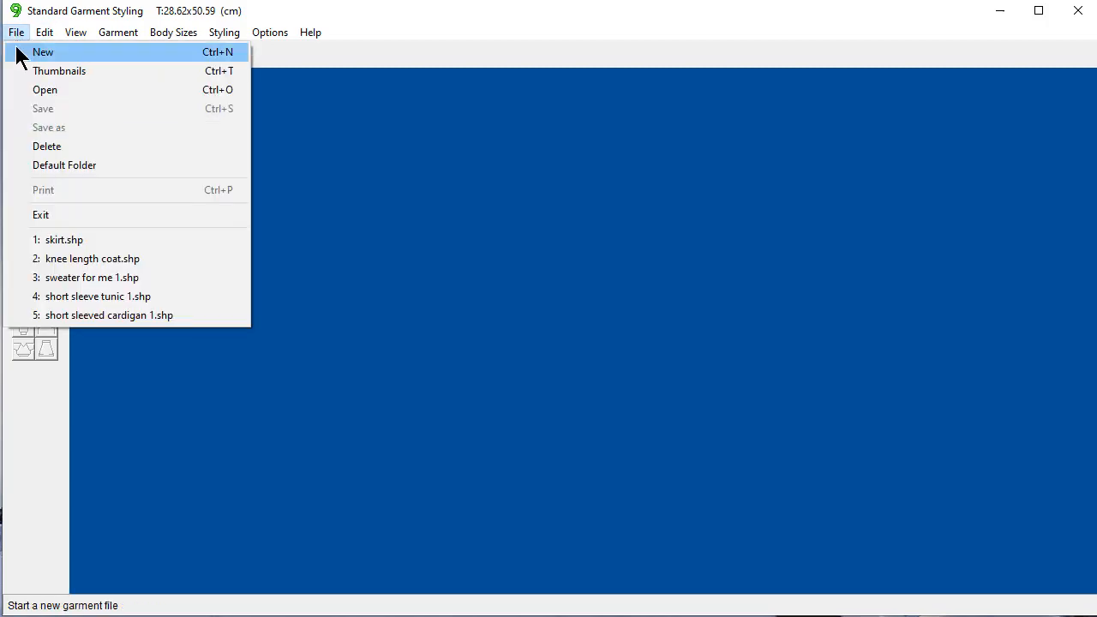
pyautogui.click(18, 53)
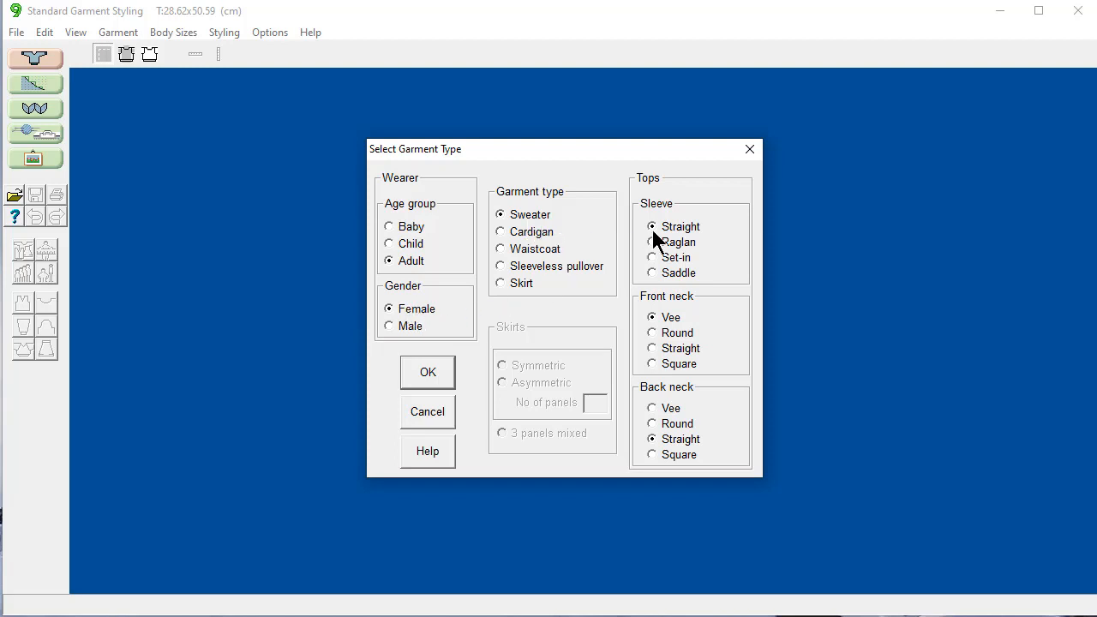
pyautogui.click(652, 333)
pyautogui.click(429, 377)
pyautogui.click(508, 348)
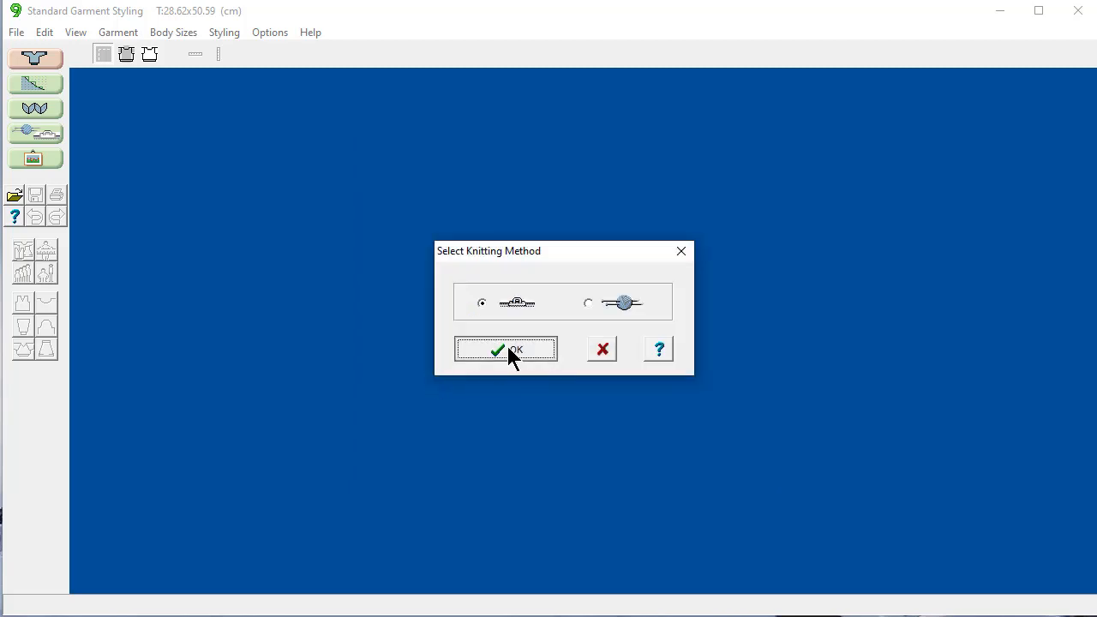
pyautogui.click(368, 444)
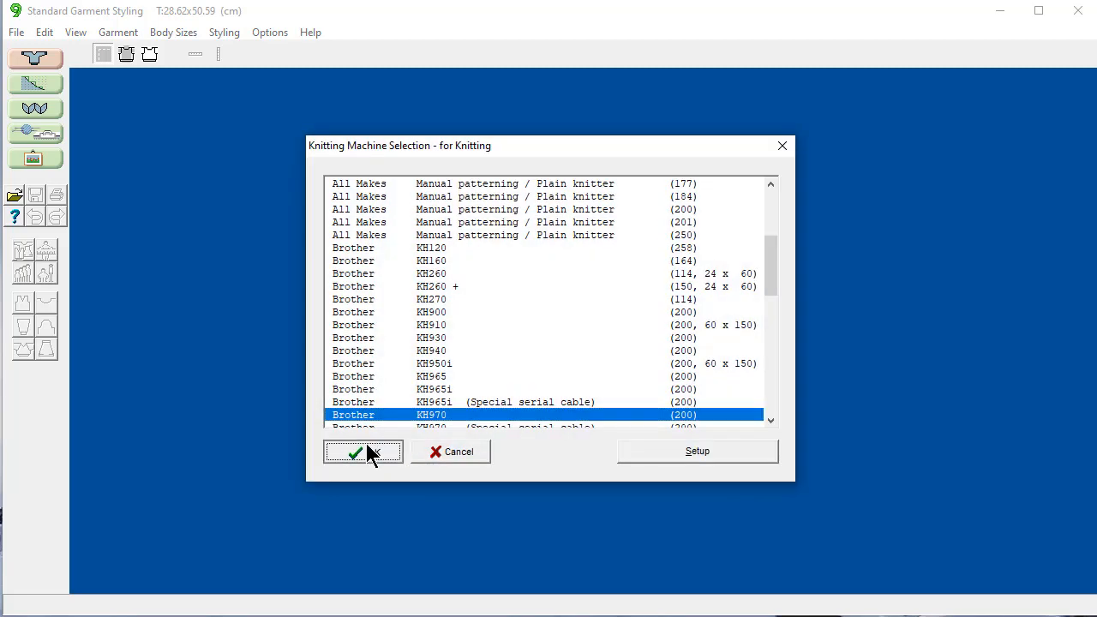
# Set both the main and the rib, cuff and neckband tensions to 32 stitches and 40 rows per 10 cm.
pyautogui.moveTo(504, 69); pyautogui.dragTo(529, 153)
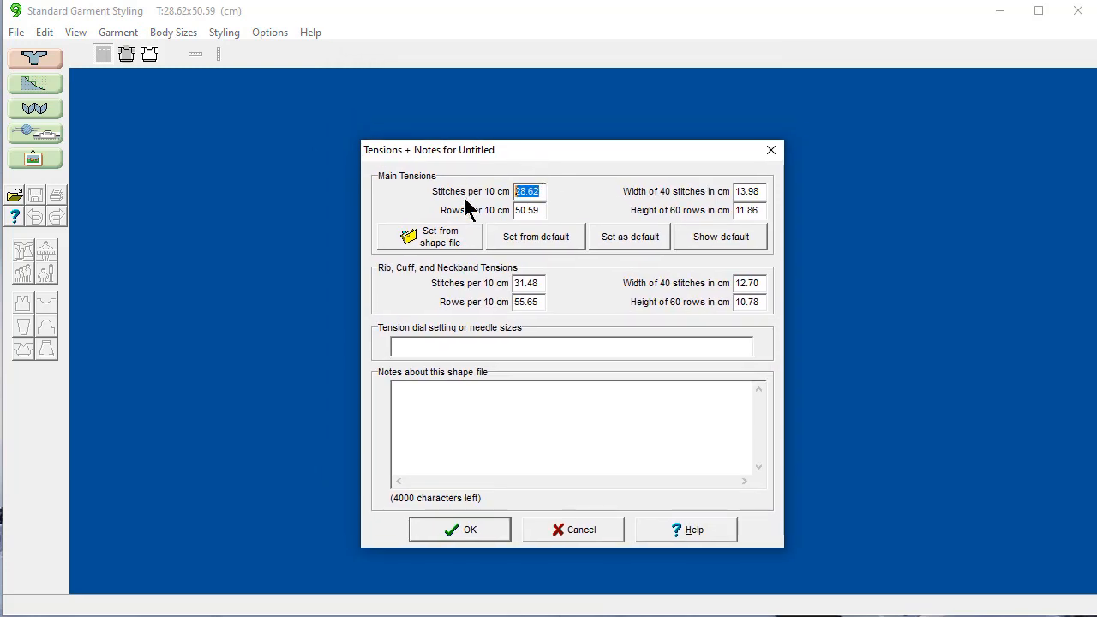
pyautogui.write('32')
pyautogui.press('Tab')
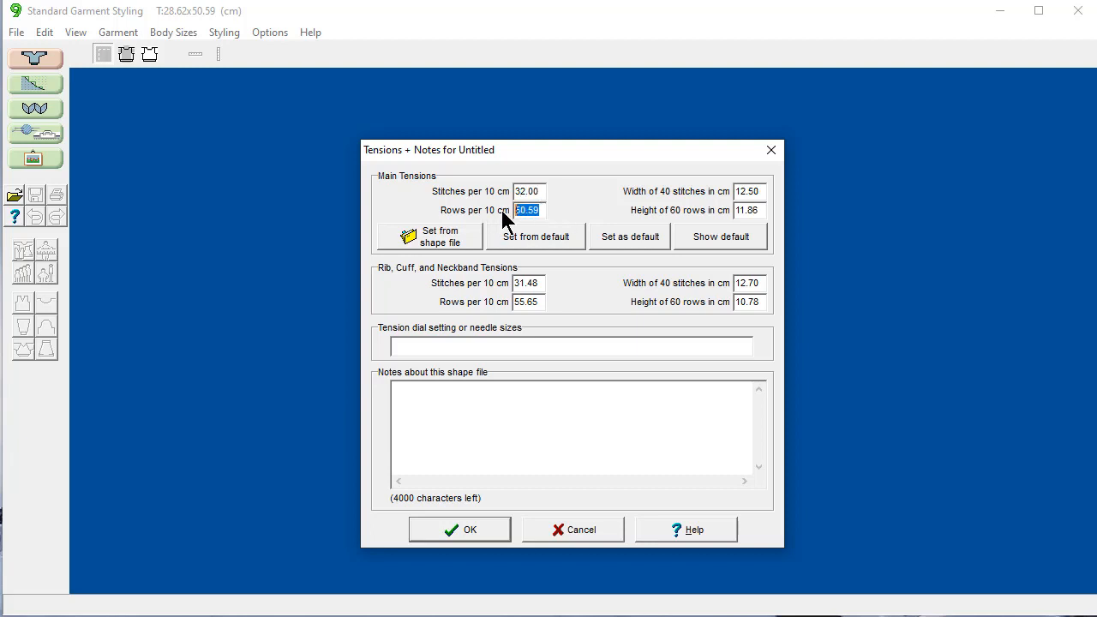
pyautogui.write('40')
pyautogui.moveTo(541, 283); pyautogui.dragTo(488, 302)
pyautogui.write('32')
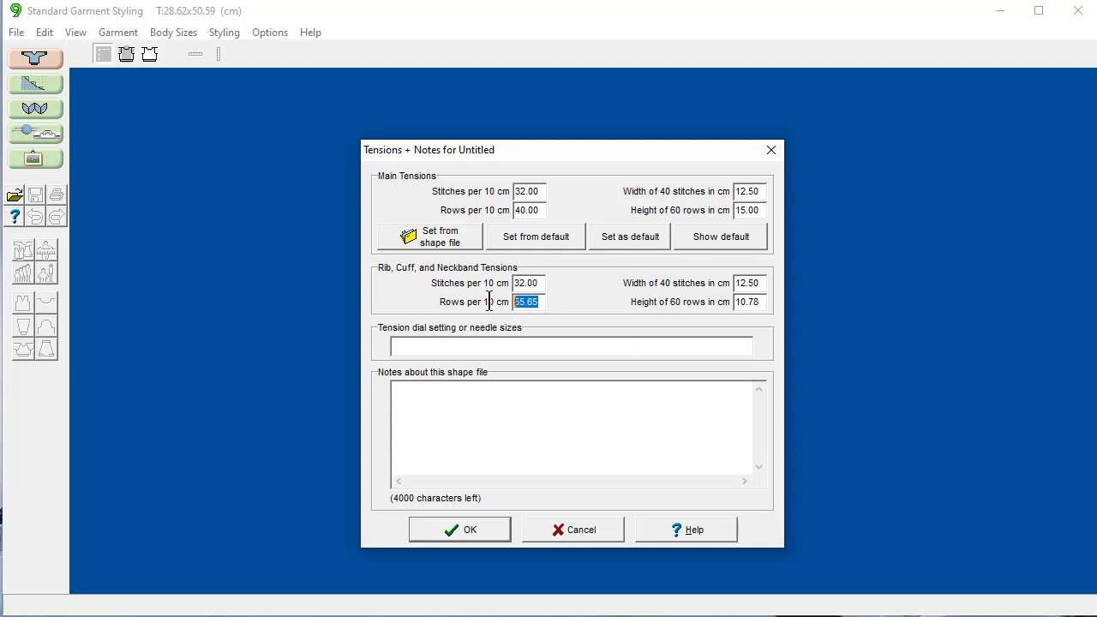
pyautogui.write('40')
# Add the note "From my favorite sweater" to the shape file and accept the tensions and notes.
pyautogui.click(412, 392)
pyautogui.write('From my ')
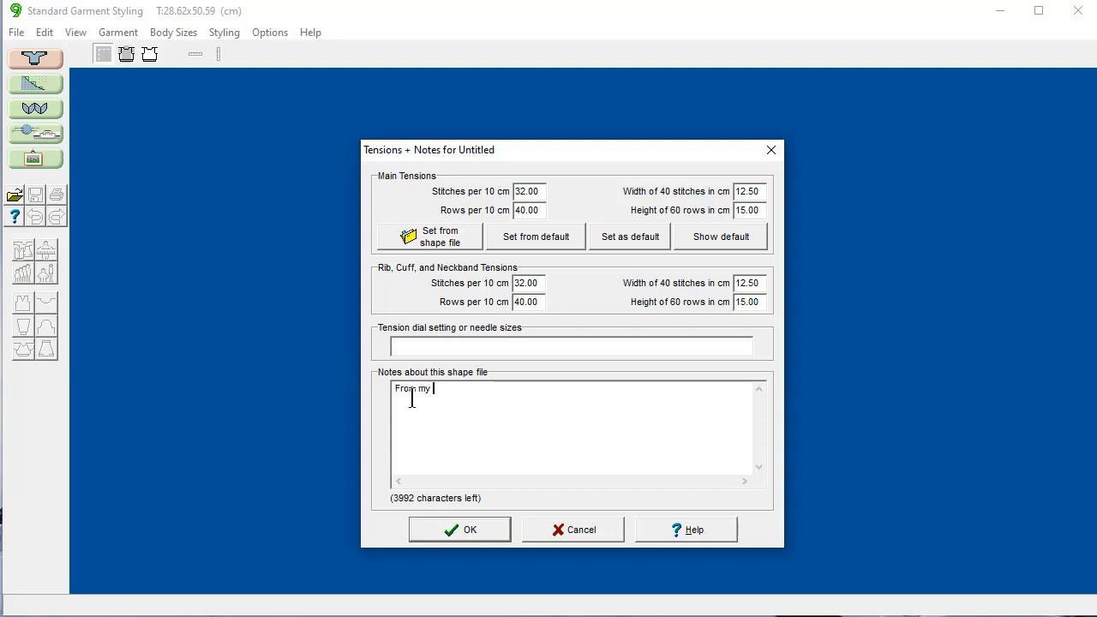
pyautogui.write('favorite sweater')
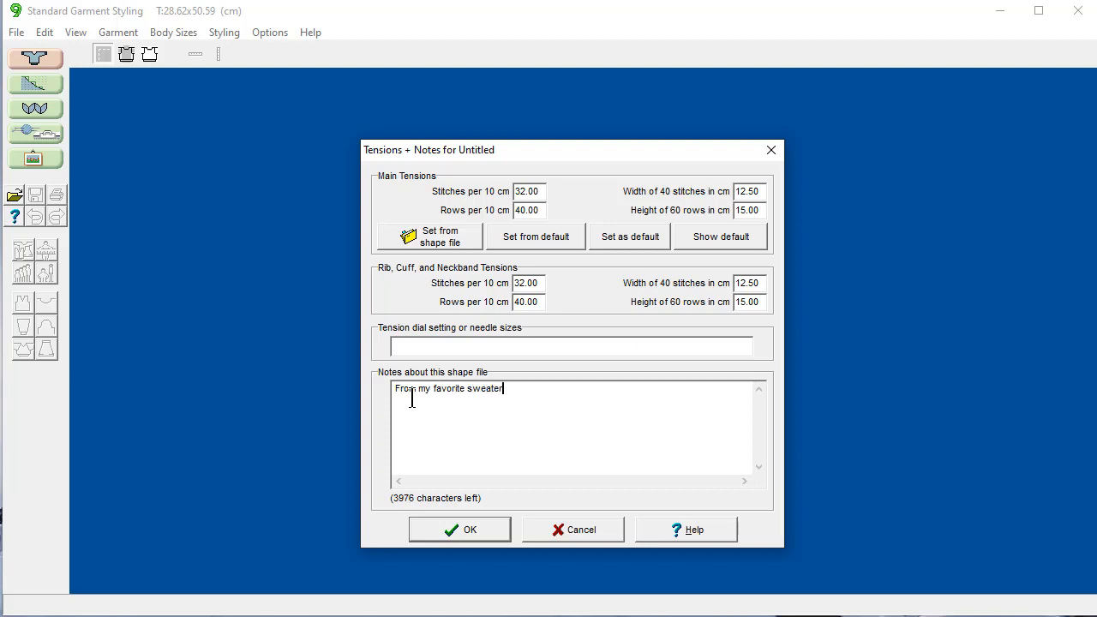
pyautogui.click(463, 528)
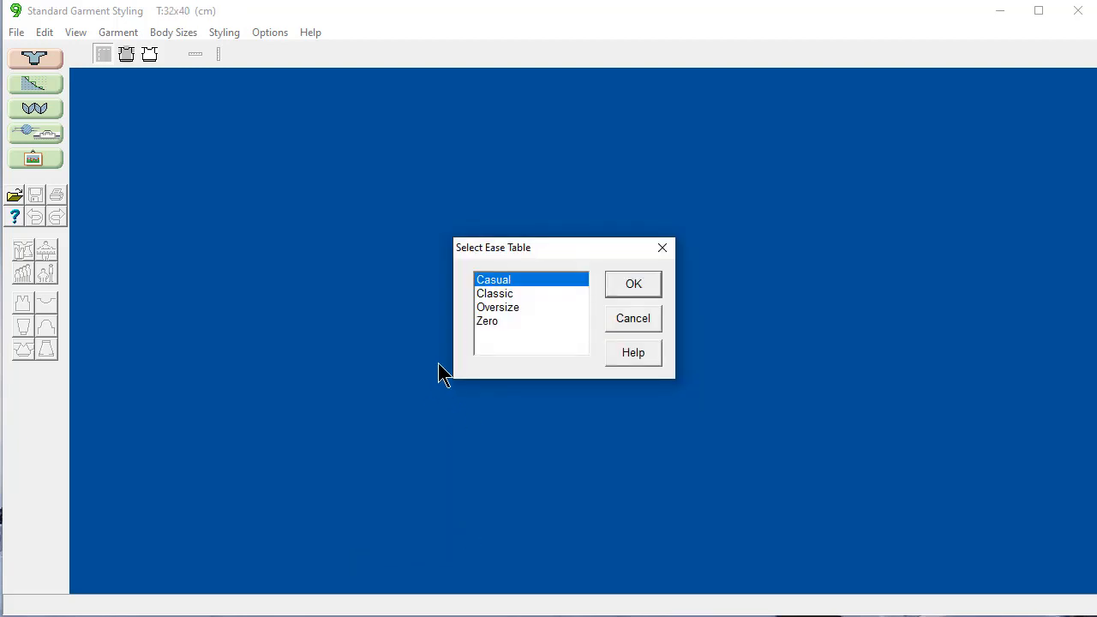
# Choose the Zero ease table and the standard size bust 117 (46") for the garment.
pyautogui.click(489, 320)
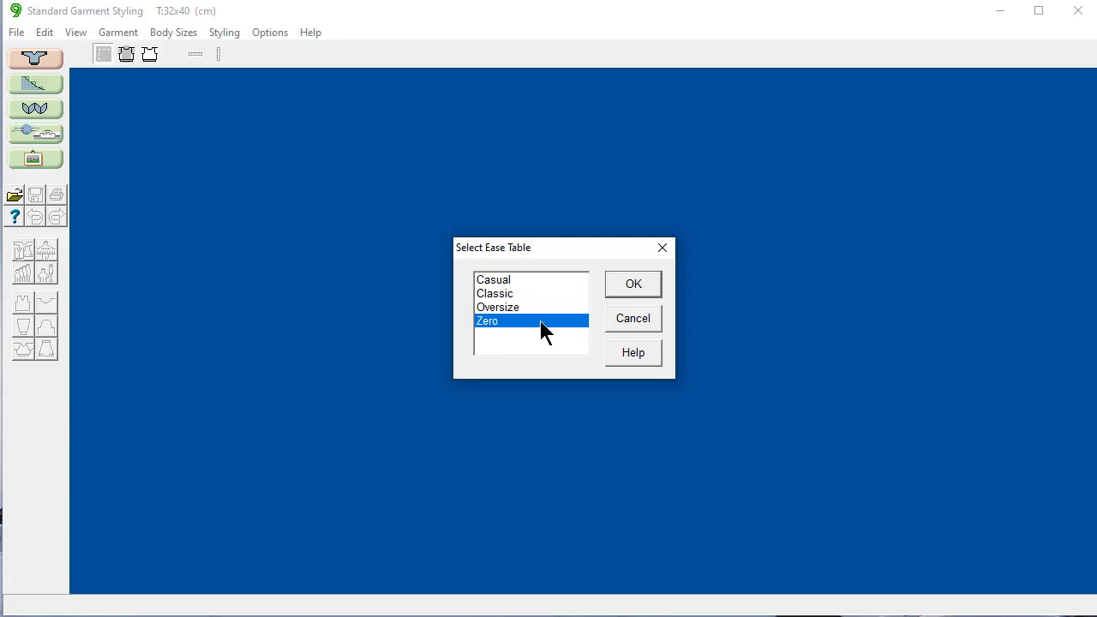
pyautogui.click(633, 284)
pyautogui.click(563, 291)
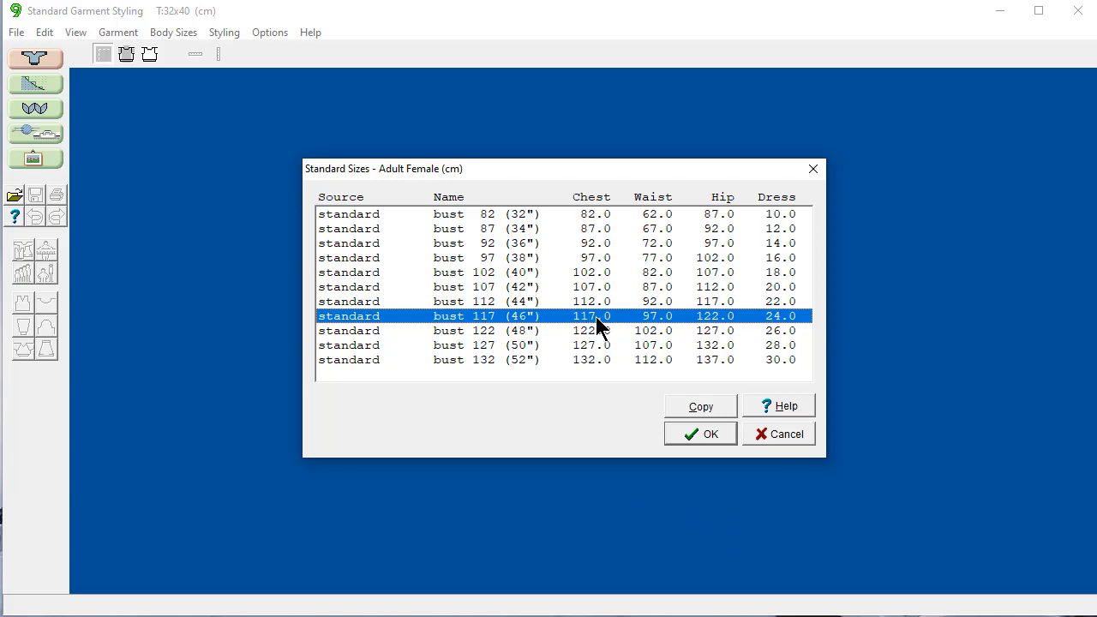
pyautogui.click(697, 433)
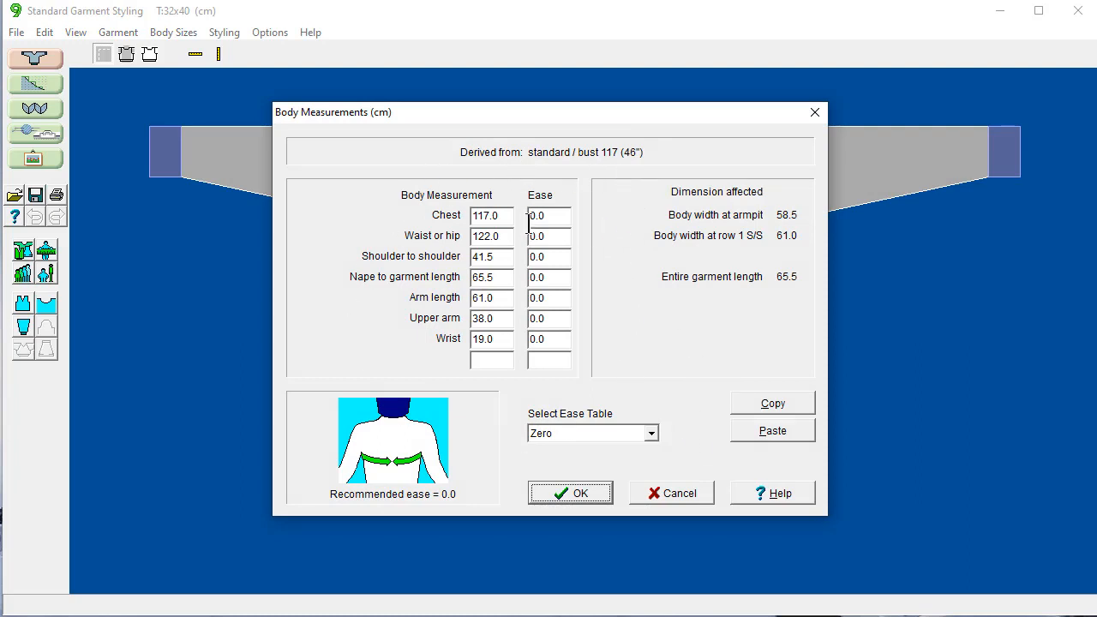
# Set the chest and the waist or hip body measurements to 116 cm each.
pyautogui.moveTo(507, 215); pyautogui.dragTo(457, 218)
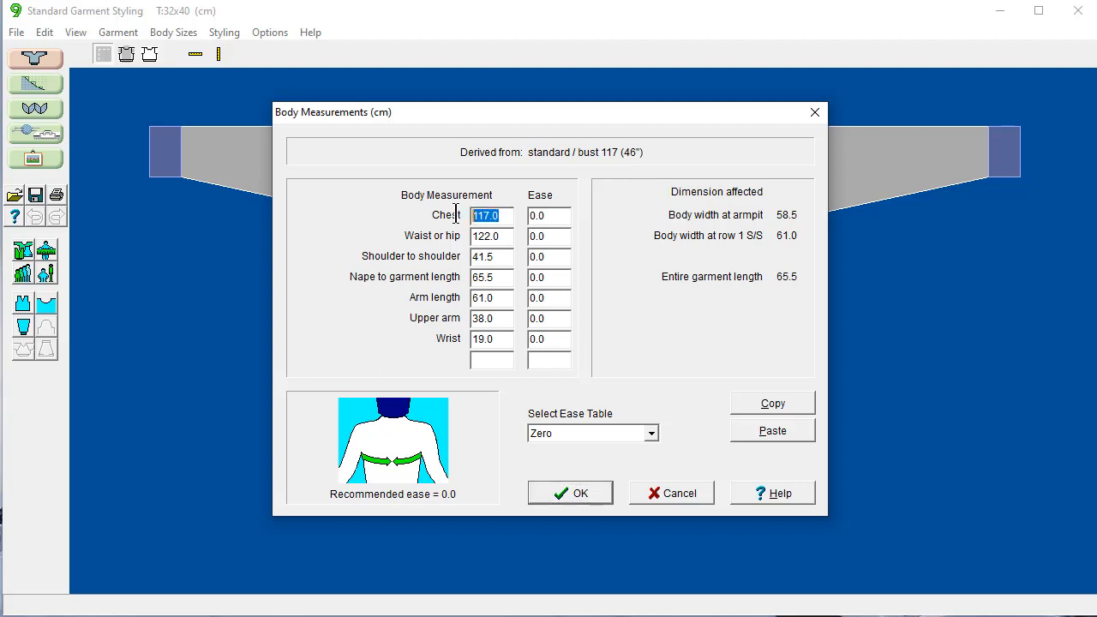
pyautogui.write('166')
pyautogui.click(505, 242)
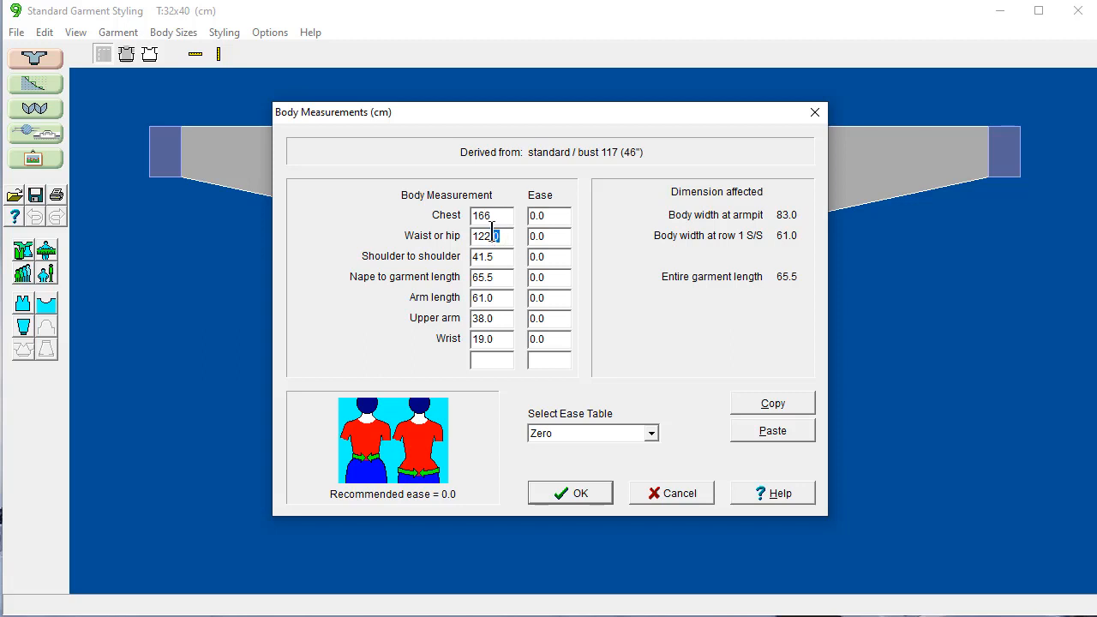
pyautogui.moveTo(507, 214); pyautogui.dragTo(439, 236)
pyautogui.write('1161')
# Set the shoulder to shoulder measurement to 58 cm and the nape to garment length to 68 cm.
pyautogui.moveTo(498, 261); pyautogui.dragTo(460, 257)
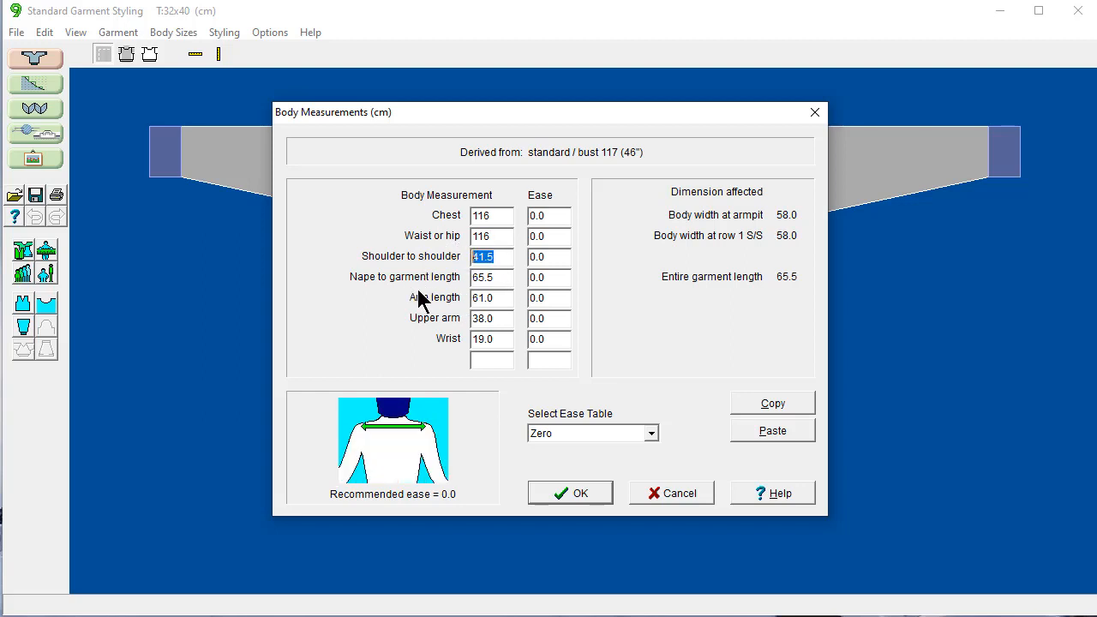
pyautogui.write('58')
pyautogui.press('Tab')
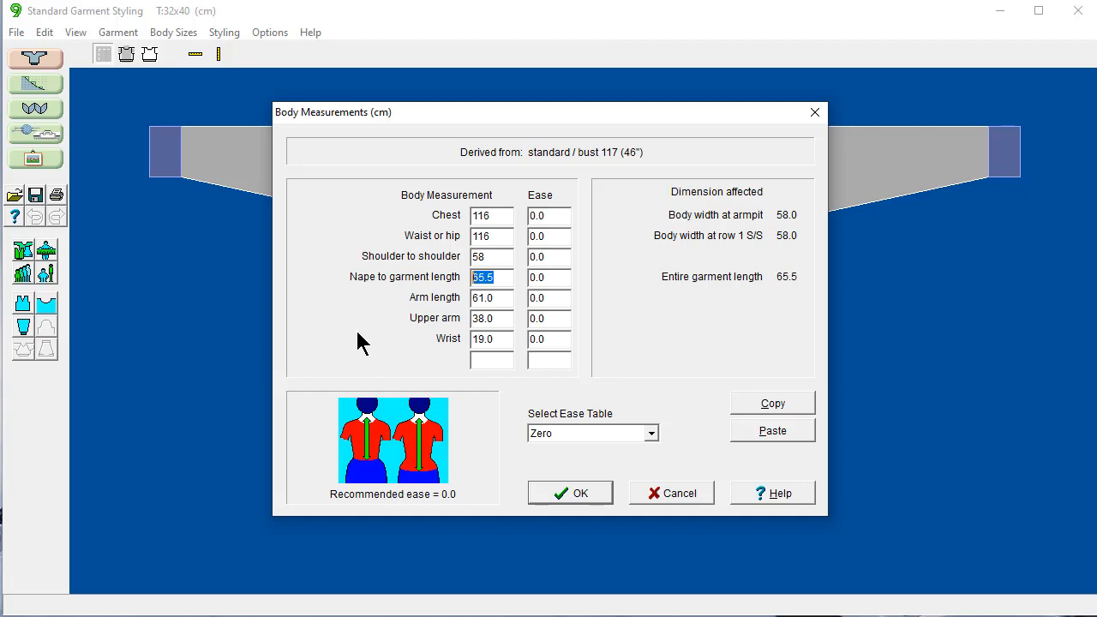
pyautogui.write('68')
# Set the arm length measurement to 73.5 cm.
pyautogui.click(505, 299)
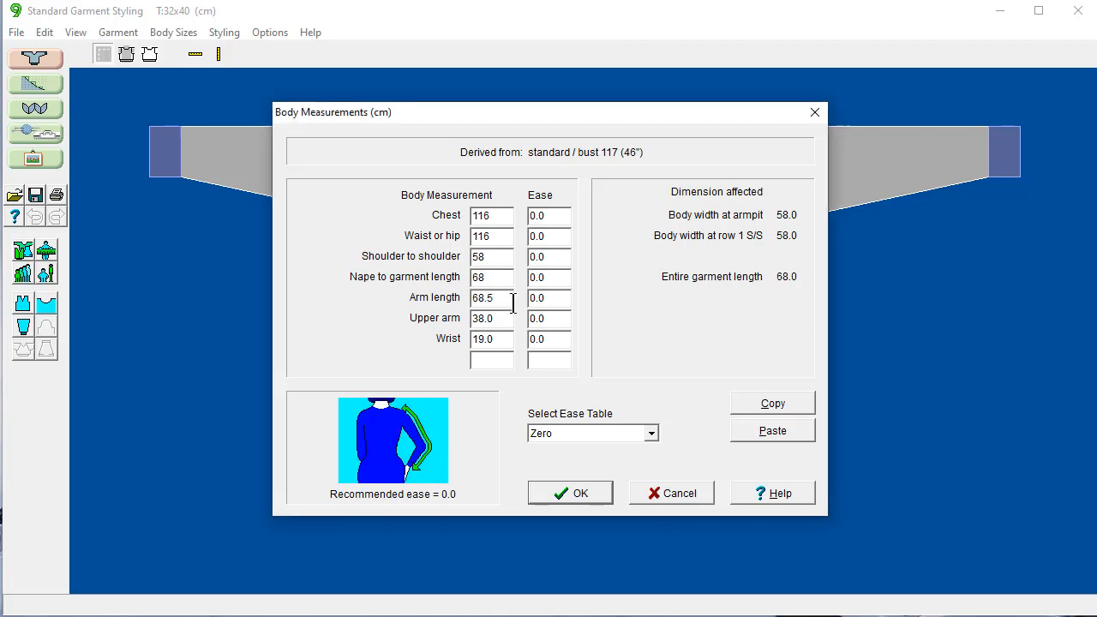
pyautogui.moveTo(504, 298); pyautogui.dragTo(472, 304)
pyautogui.write('5')
pyautogui.press('BackSpace')
pyautogui.write('.5')
pyautogui.press('Tab')
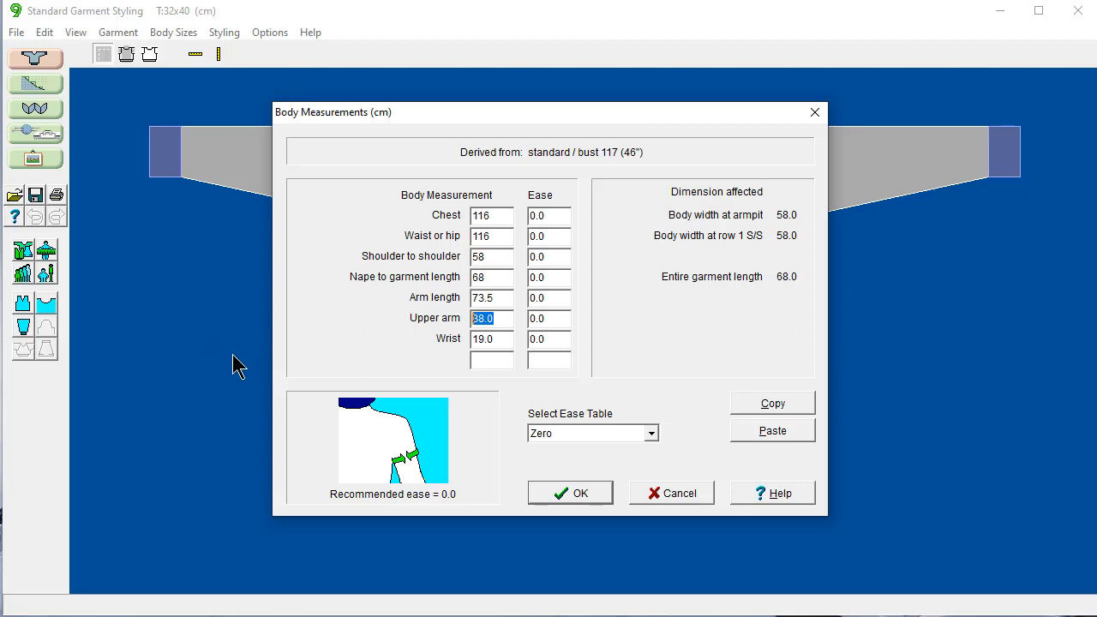
# Set the upper arm to 65.6 cm and the wrist to 26.6 cm, and accept the body measurements.
pyautogui.write('65.6')
pyautogui.moveTo(498, 343); pyautogui.dragTo(458, 338)
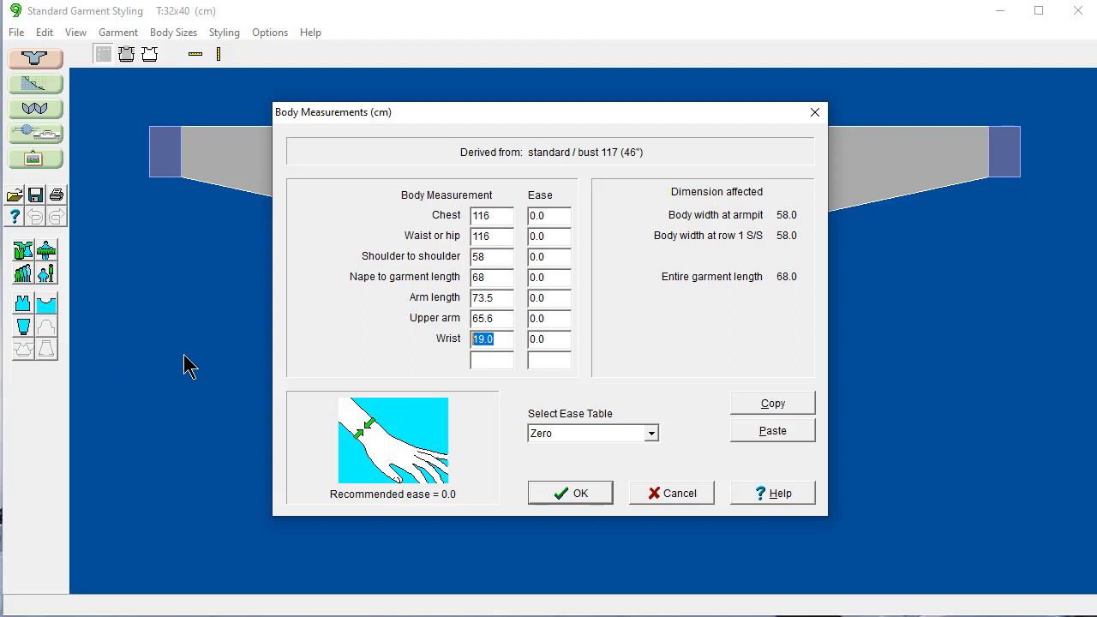
pyautogui.write('26.6')
pyautogui.click(567, 488)
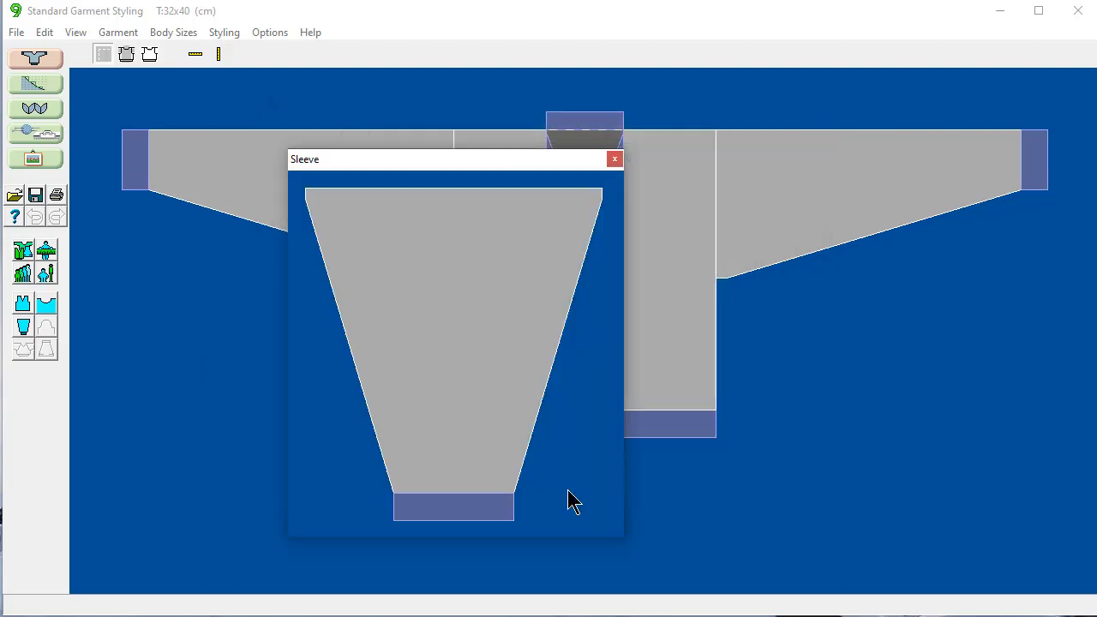
# Close the floating sleeve window and apply a neck width of 20 cm and a neck depth of 10 cm.
pyautogui.click(613, 160)
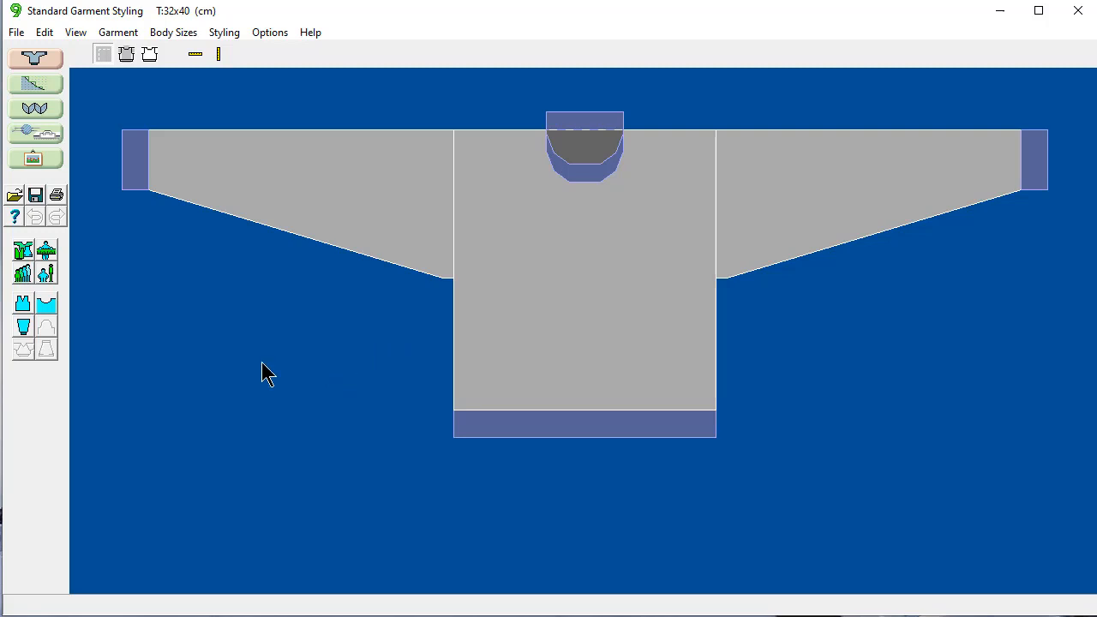
pyautogui.click(45, 309)
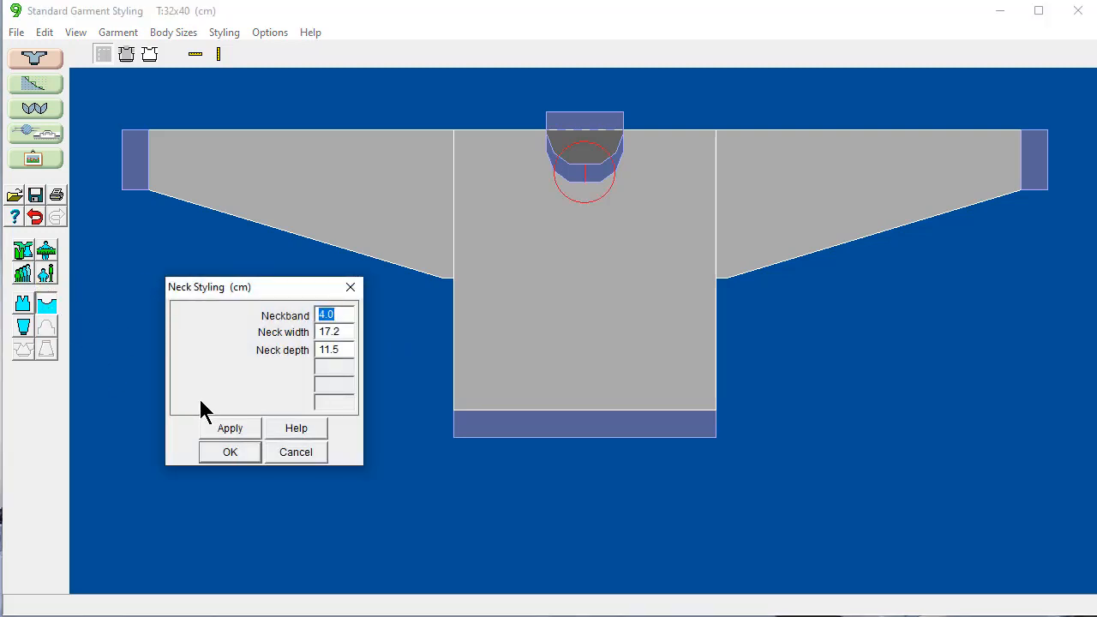
pyautogui.press('Tab')
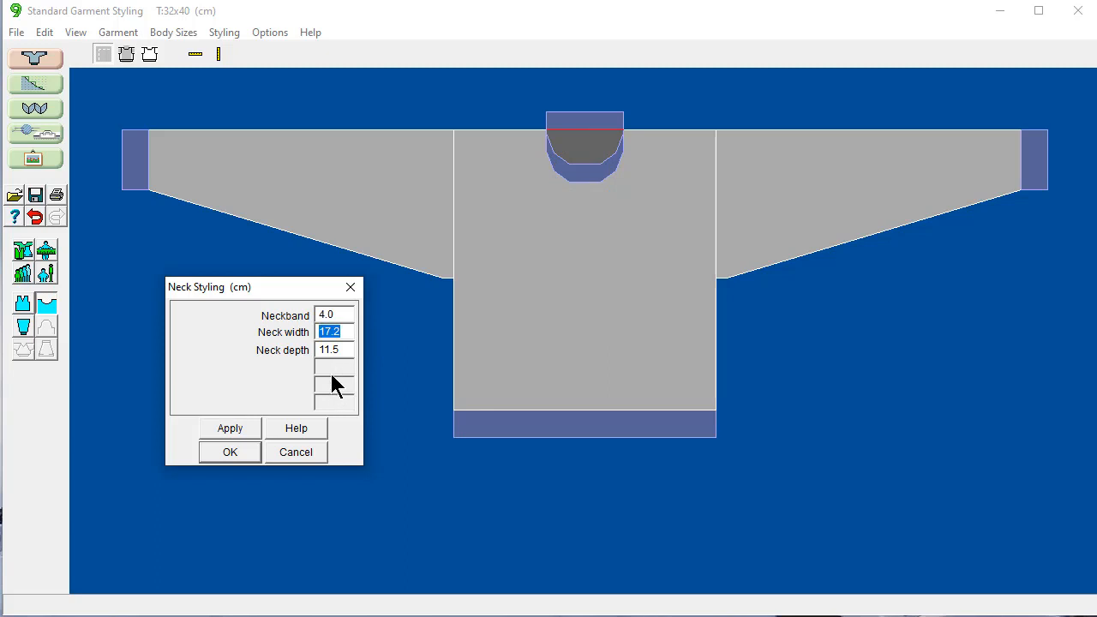
pyautogui.write('20')
pyautogui.click(346, 351)
pyautogui.moveTo(347, 351); pyautogui.dragTo(308, 351)
pyautogui.write('1')
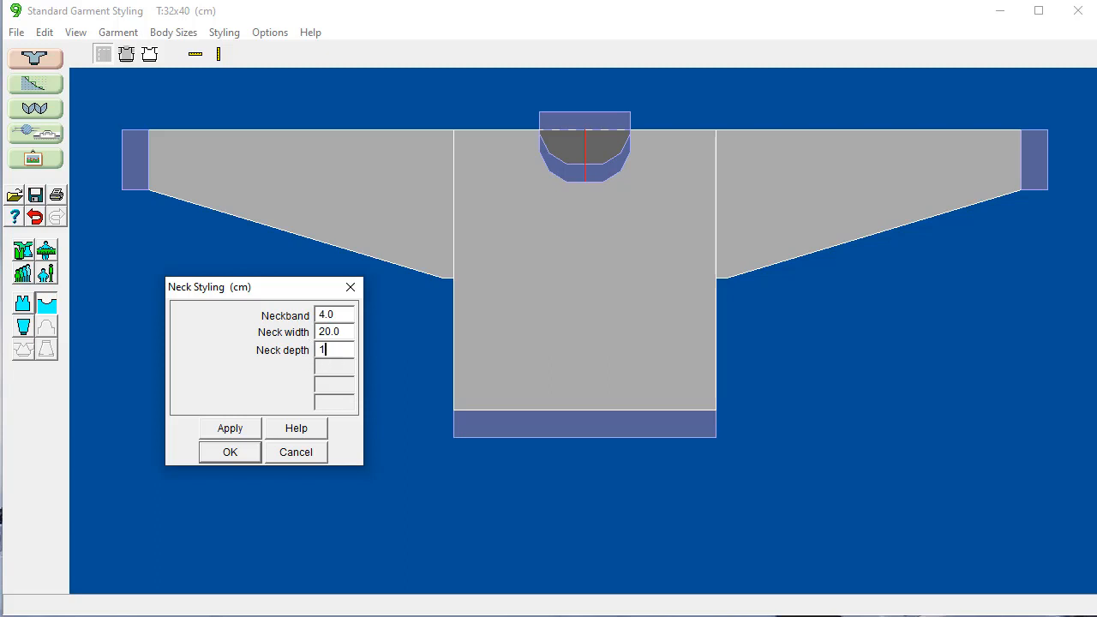
pyautogui.write('0')
pyautogui.click(233, 428)
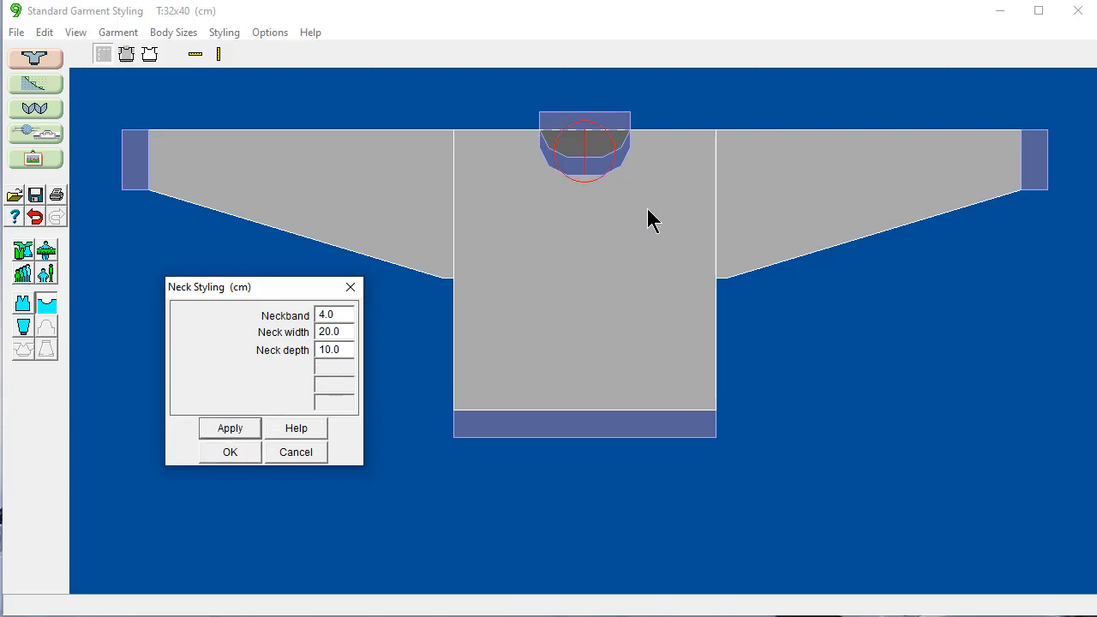
# Set the neckband to 2.5 cm and apply it to the sweater.
pyautogui.click(345, 315)
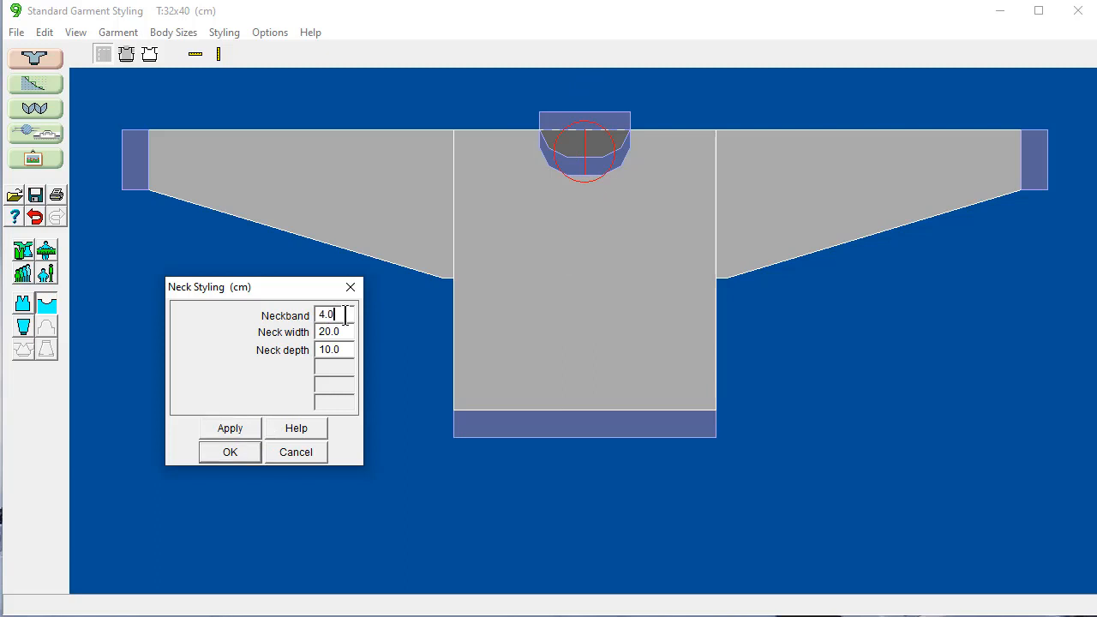
pyautogui.moveTo(344, 316); pyautogui.dragTo(299, 314)
pyautogui.write('2.5')
pyautogui.click(227, 430)
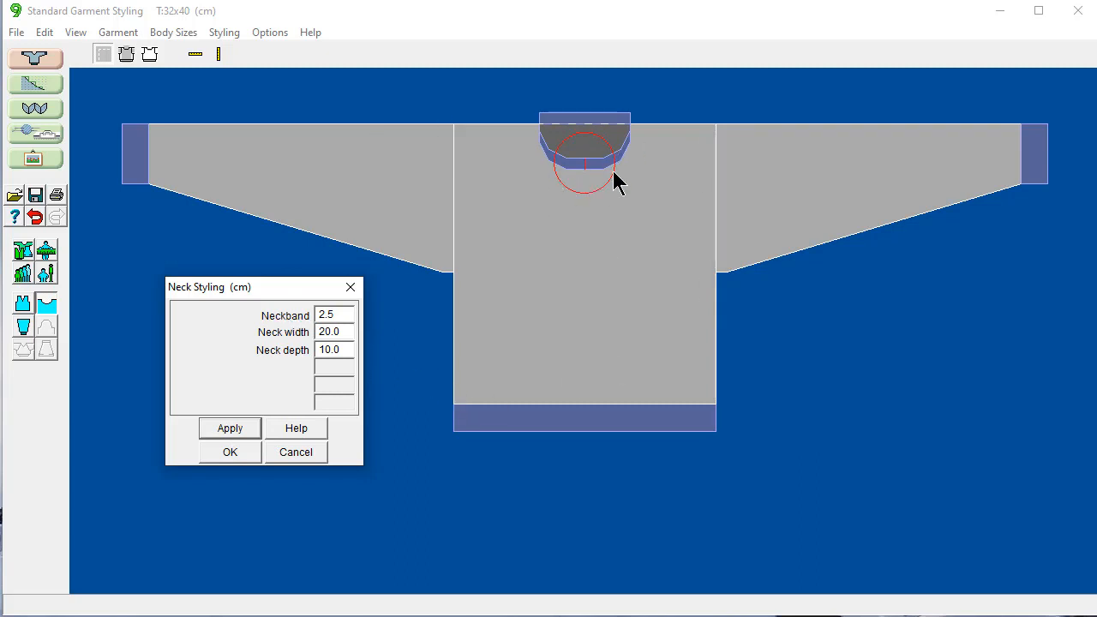
# Set the neckband to 3.0 cm and apply it to the sweater.
pyautogui.doubleClick(336, 314)
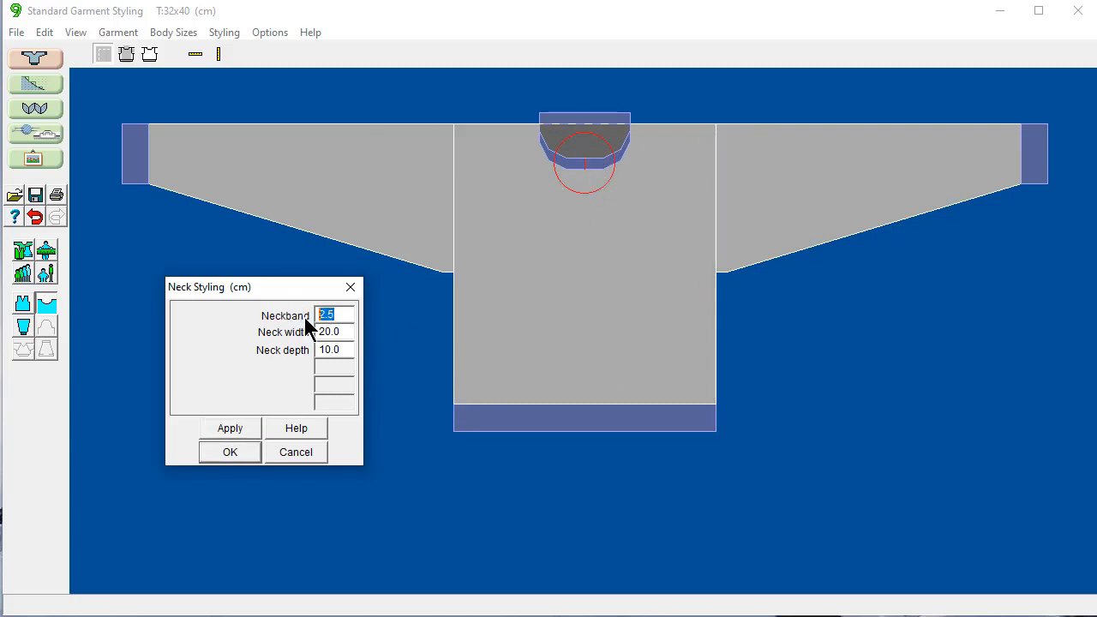
pyautogui.write('3.0')
pyautogui.click(235, 429)
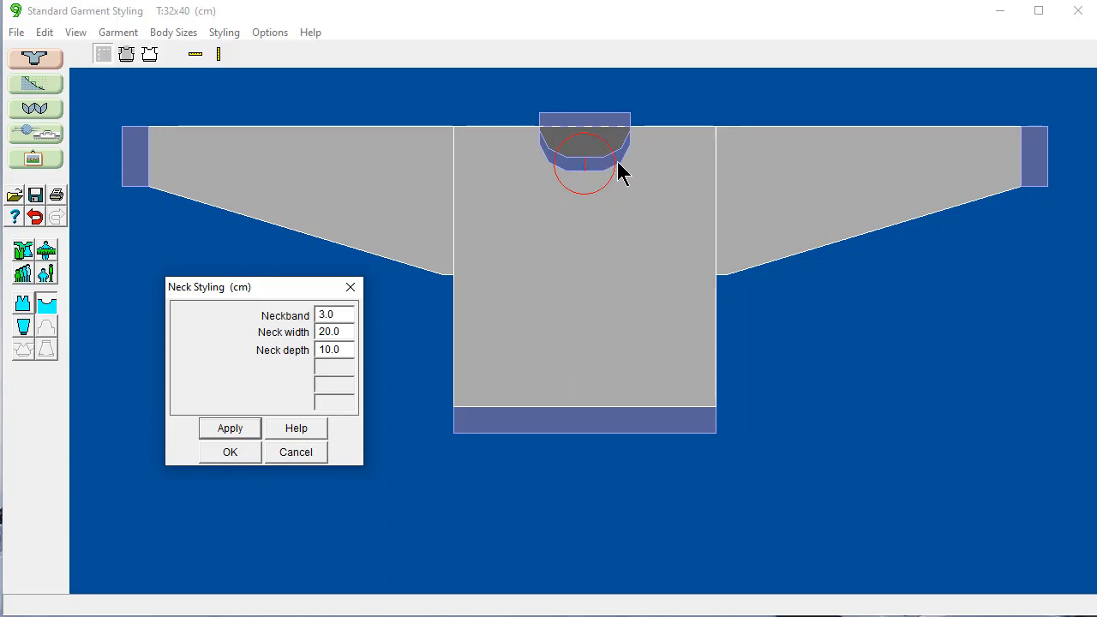
# Accept the neck styling and save the shape file as "favorite old sweater" in the Sweaters for the family folder.
pyautogui.click(231, 455)
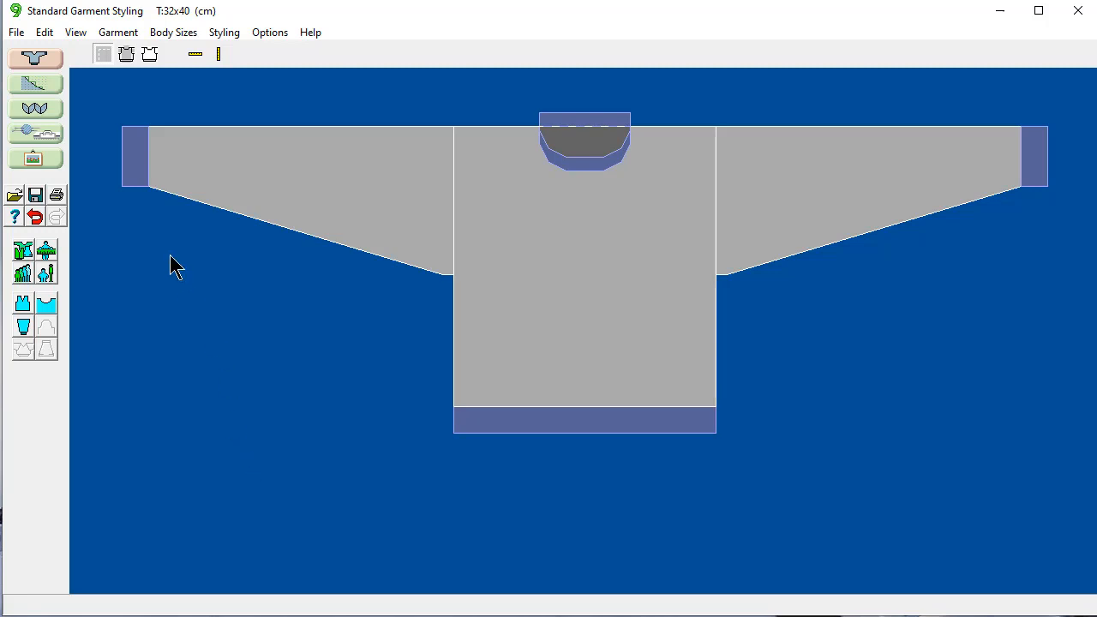
pyautogui.click(35, 196)
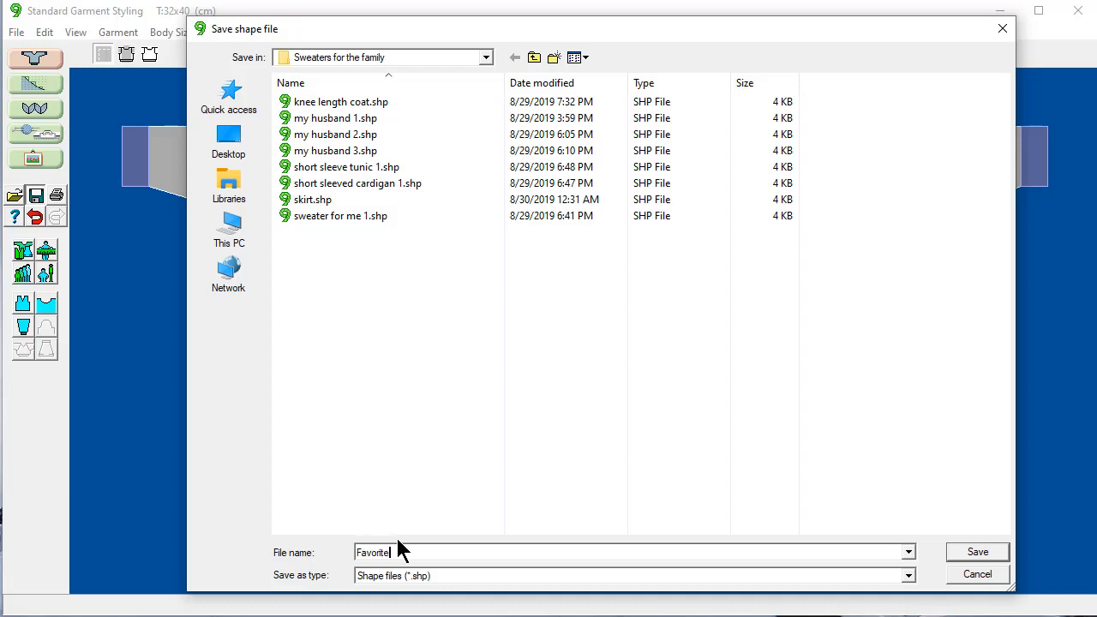
pyautogui.write('Favorite of sweater')
pyautogui.press('Return')
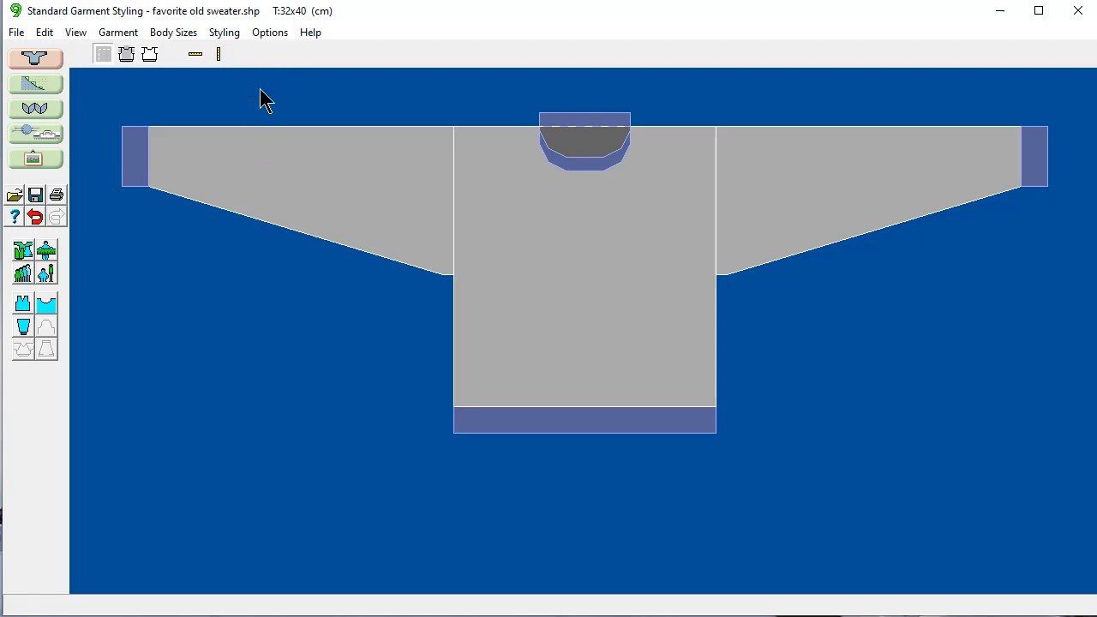
# Review the tensions and notes stored for the sweater shape file, leaving them without changes.
pyautogui.click(271, 34)
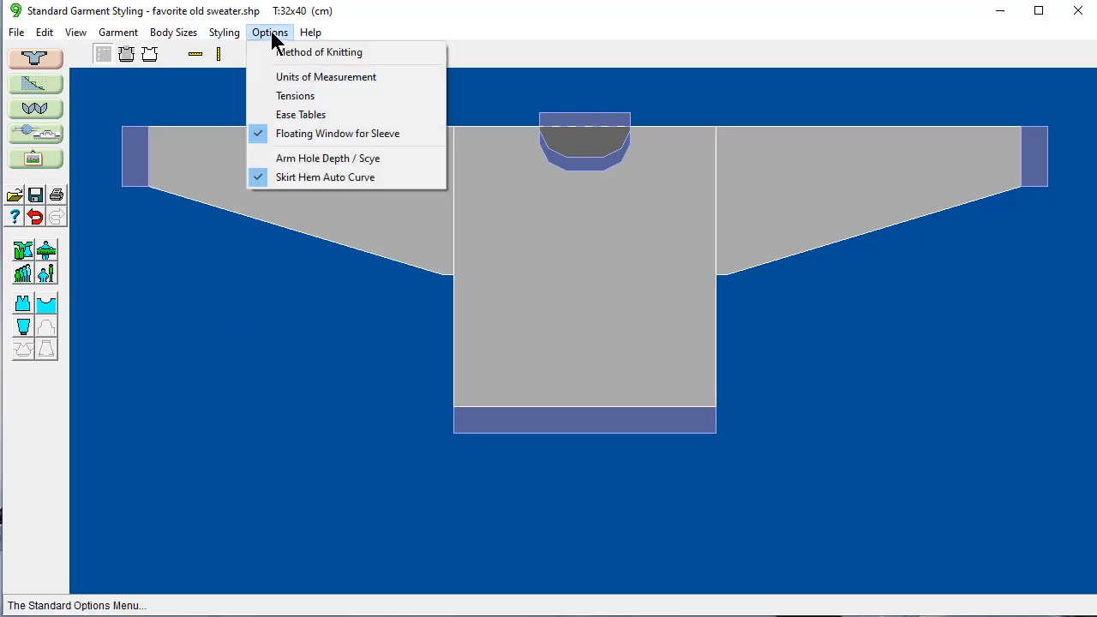
pyautogui.click(291, 97)
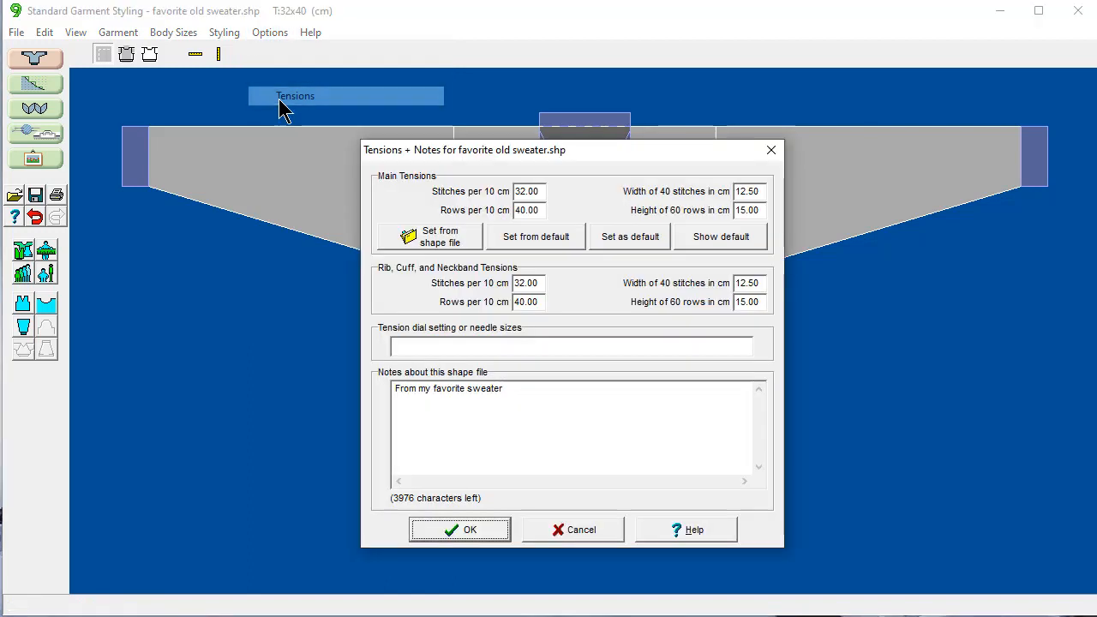
pyautogui.click(567, 532)
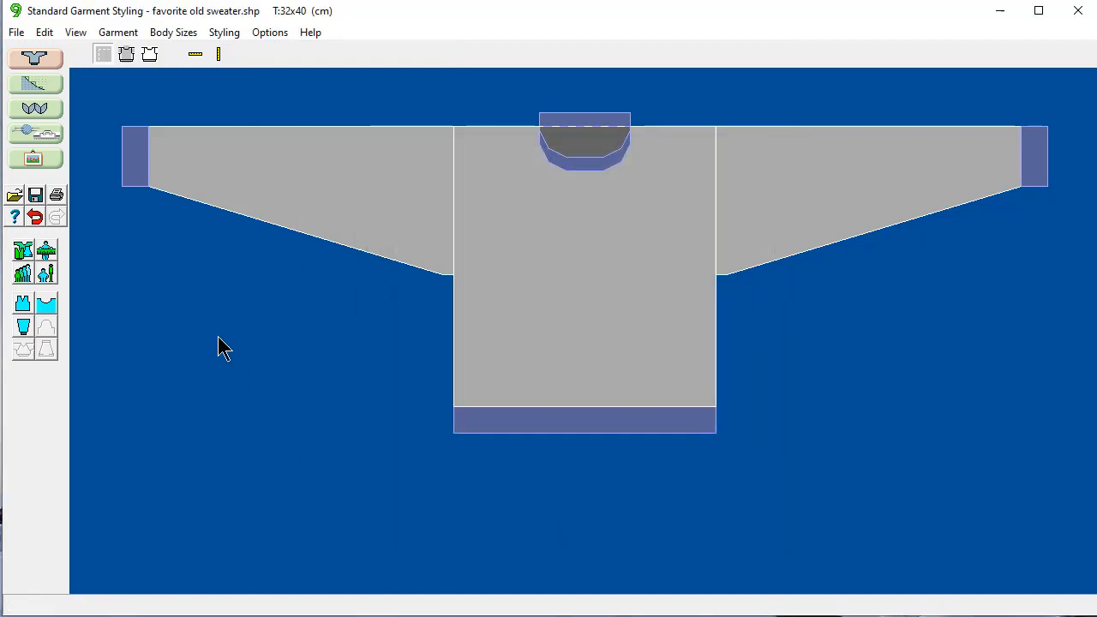